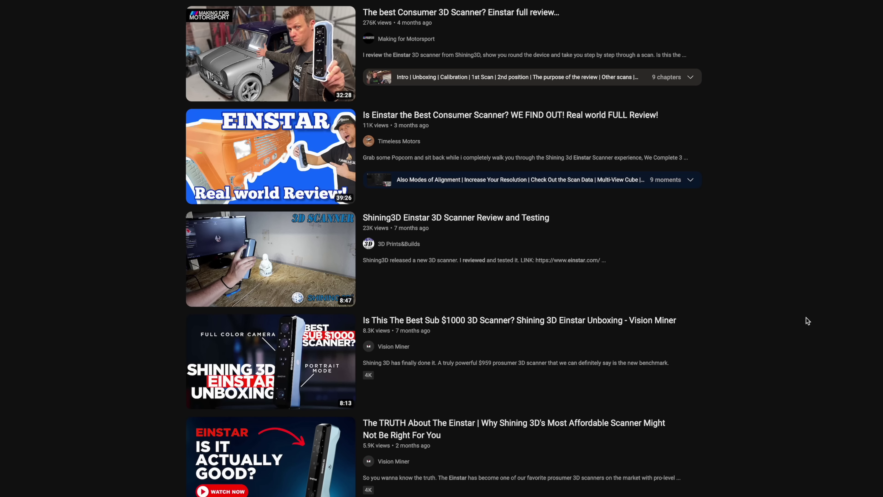
Scroll down the Einstar search results to reach the scanner comparison and scan-test videos.
scroll(821, 458, "down", 8)
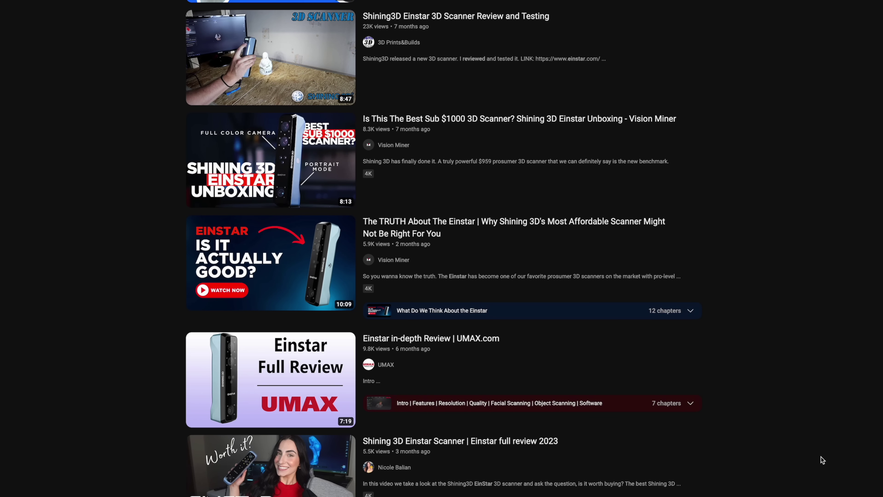
scroll(821, 457, "down", 3)
scroll(821, 457, "down", 6)
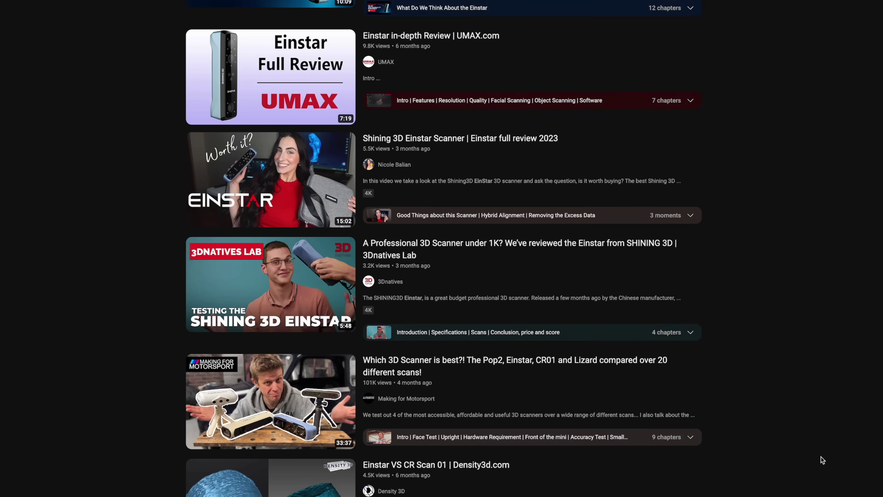
scroll(821, 458, "down", 6)
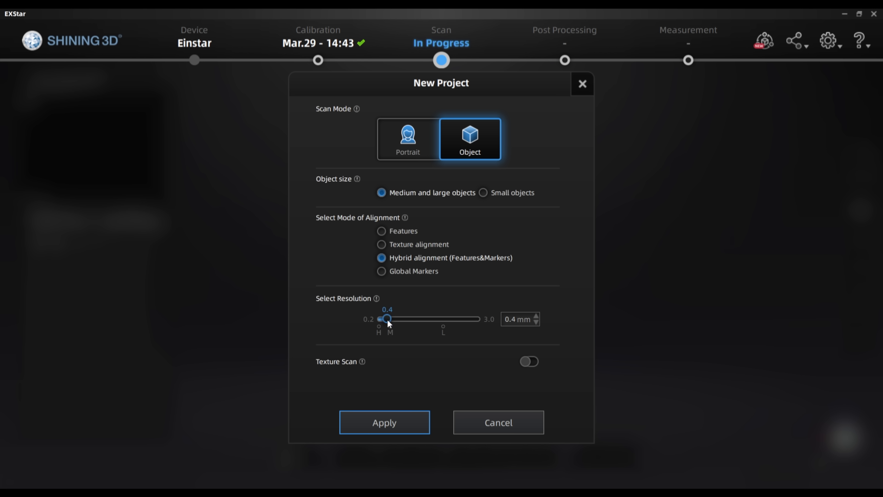
Coarsen the scan resolution by moving the Select Resolution slider toward 1 mm.
left_click_drag(391, 320, 409, 320)
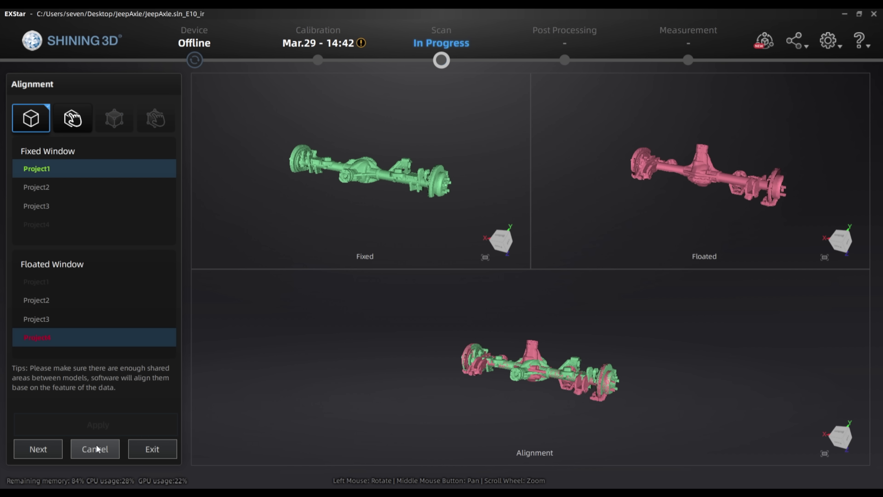
Cancel the trial alignment and apply Project2 as floated onto fixed Project1.
left_click(97, 448)
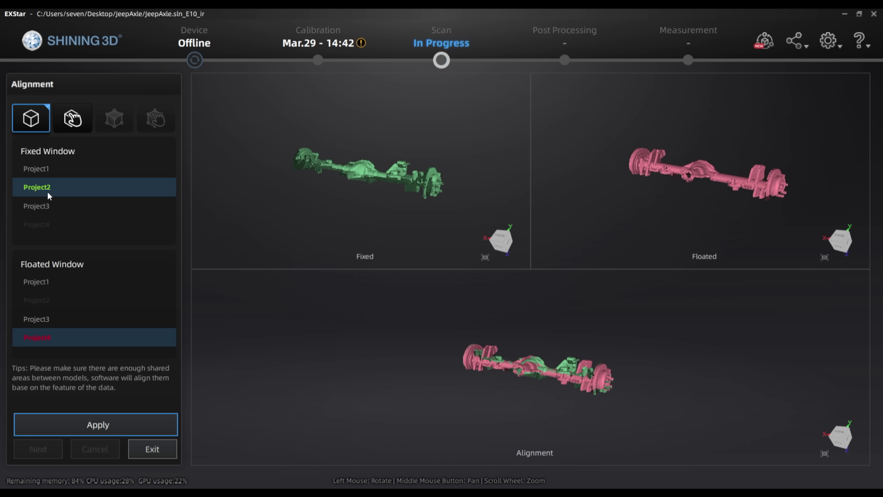
left_click(103, 421)
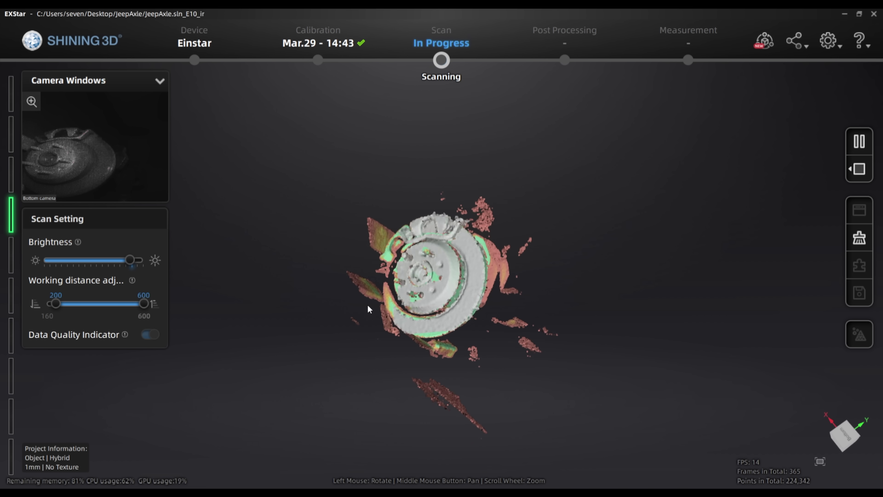
Pause scanning, turn the brake disc into view, and delete its point cloud.
key("space")
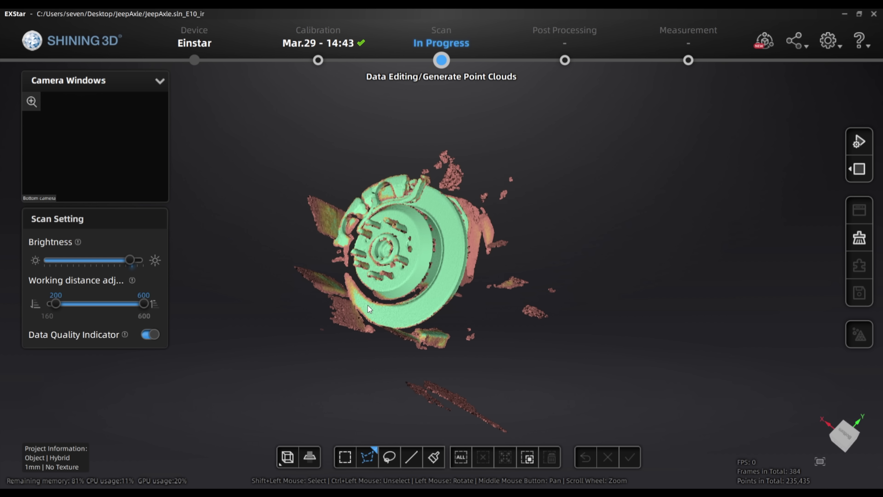
left_click_drag(466, 235, 566, 300)
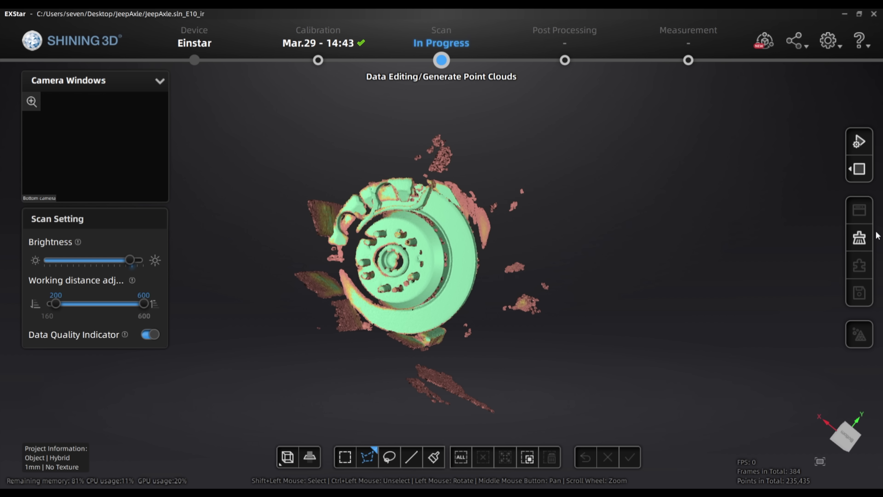
left_click(860, 236)
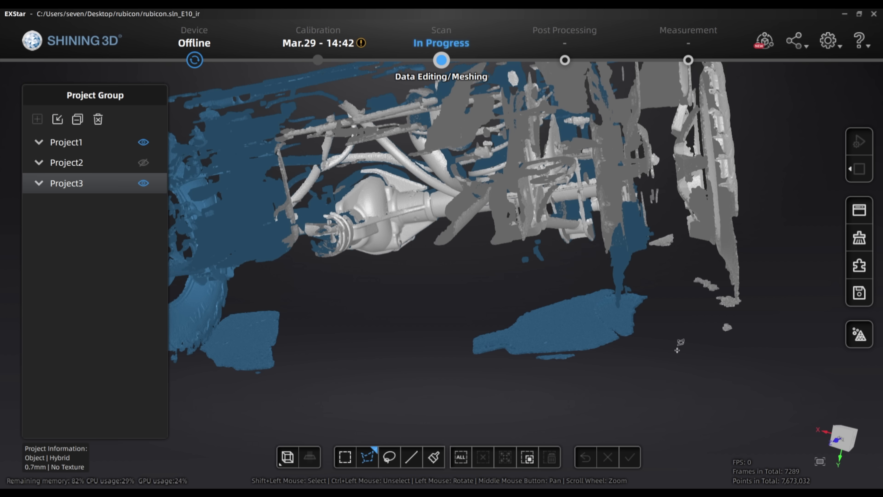
Outline the floor patch beneath the vehicle with a polygon selection and delete it.
left_click(660, 272, "shift")
left_click(676, 349, "shift")
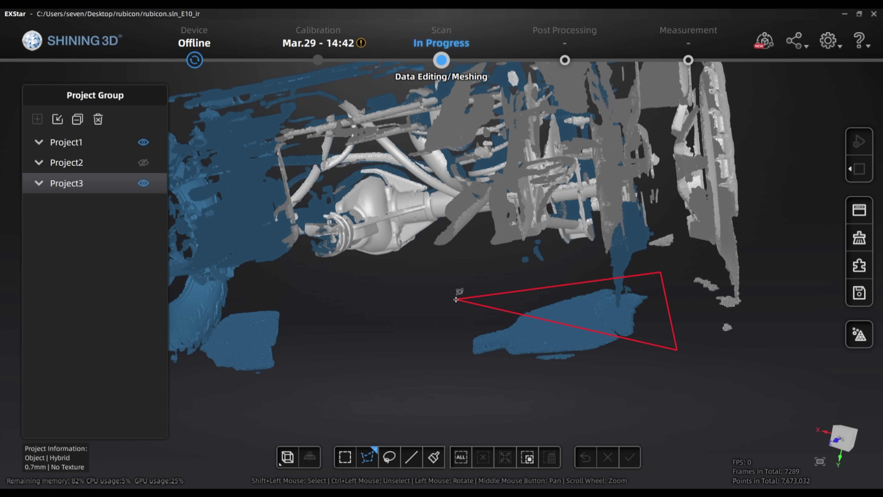
double_click(456, 299, "shift")
left_click(552, 458)
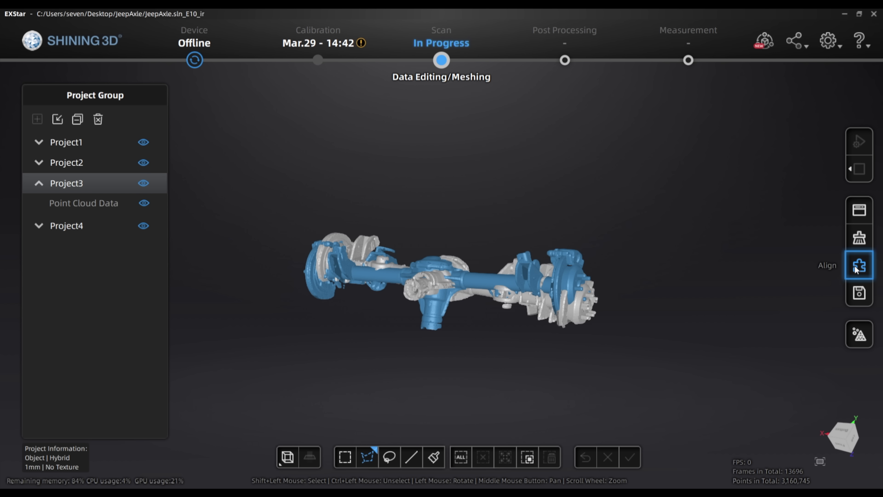
Set up manual point-based alignment with Project1 fixed and Project4 floated.
left_click(858, 266)
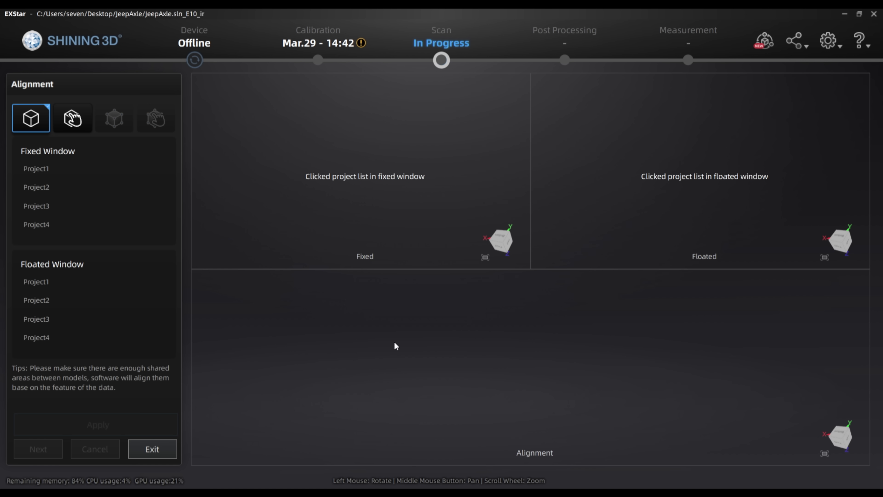
left_click(52, 171)
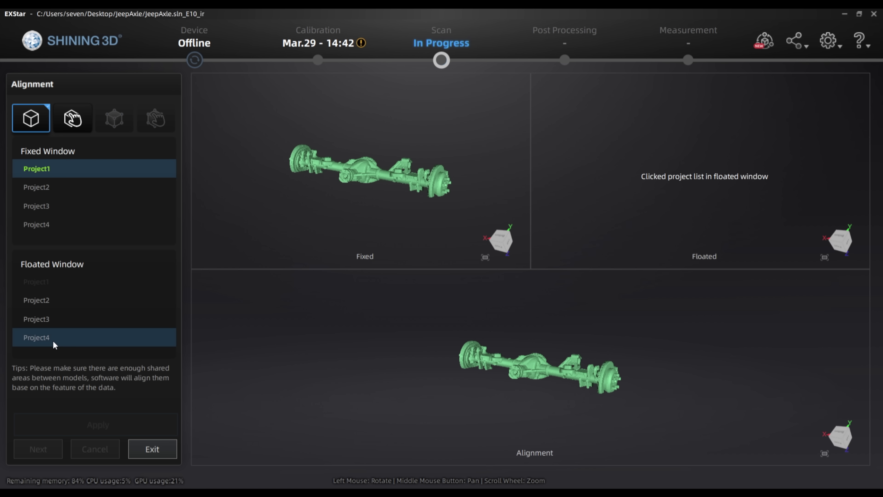
left_click(38, 338)
left_click(72, 119)
Mark two matching point pairs on the green and pink axle scans.
scroll(292, 142, "up", 3)
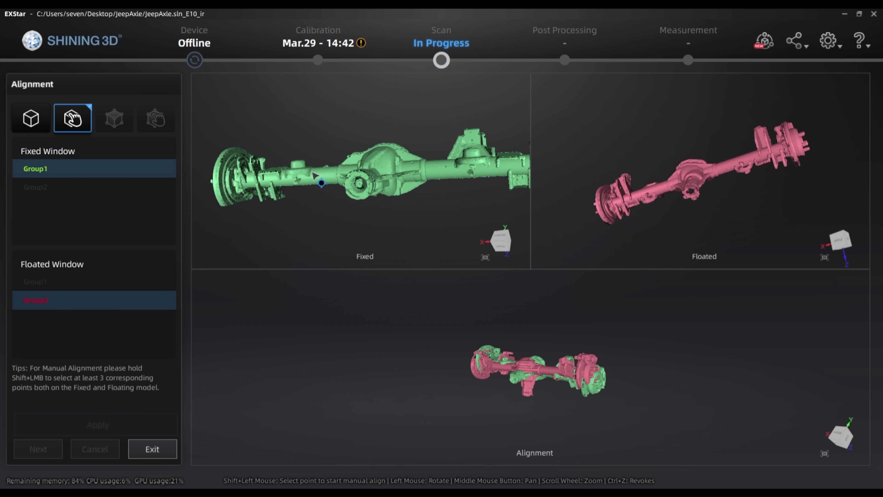
left_click(312, 173, "shift")
left_click(733, 169, "shift")
left_click(658, 194, "shift")
left_click(455, 170, "shift")
scroll(267, 198, "up", 2)
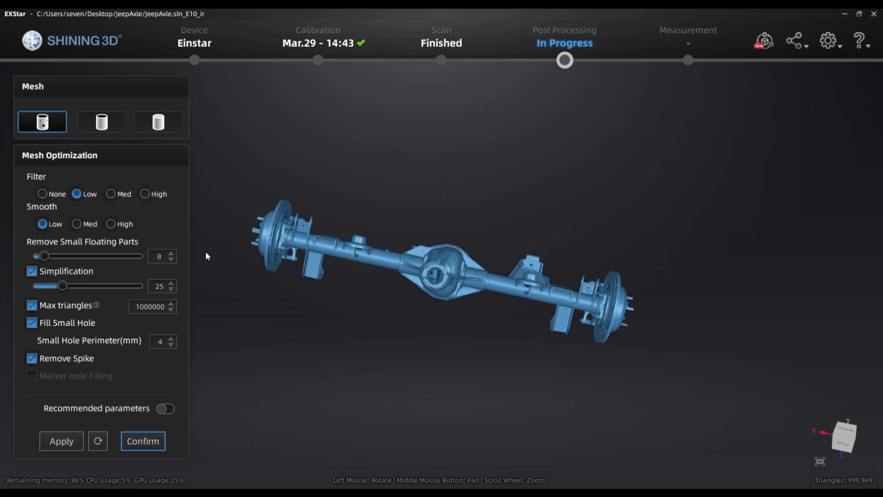
Rotate the optimized axle mesh to a straight front view and zoom in.
left_click_drag(335, 261, 307, 428)
scroll(329, 265, "up", 5)
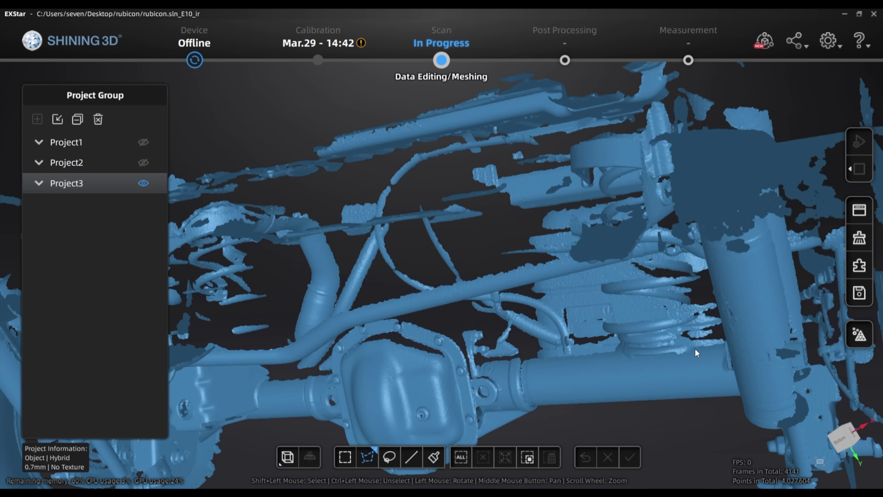
Zoom and rotate the rubicon undercarriage scan to view the axle, coil spring and frame.
scroll(674, 288, "up", 3)
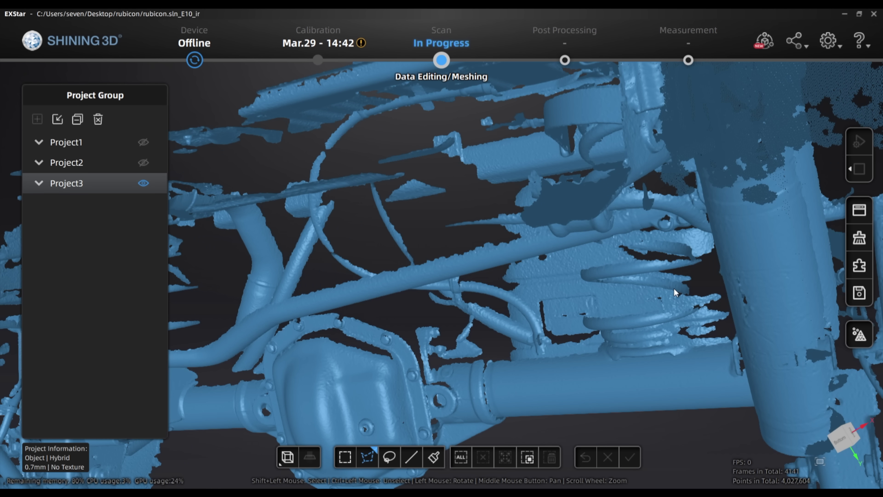
left_click_drag(674, 288, 729, 204)
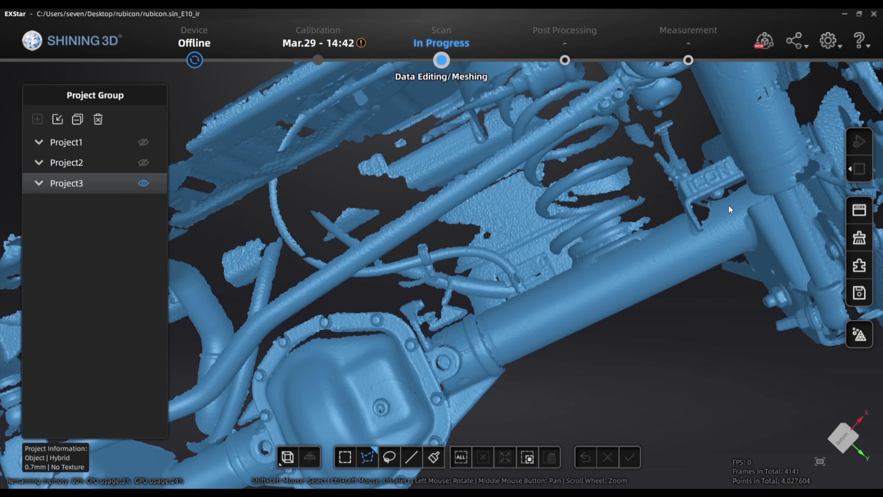
scroll(625, 298, "up", 3)
scroll(626, 297, "down", 3)
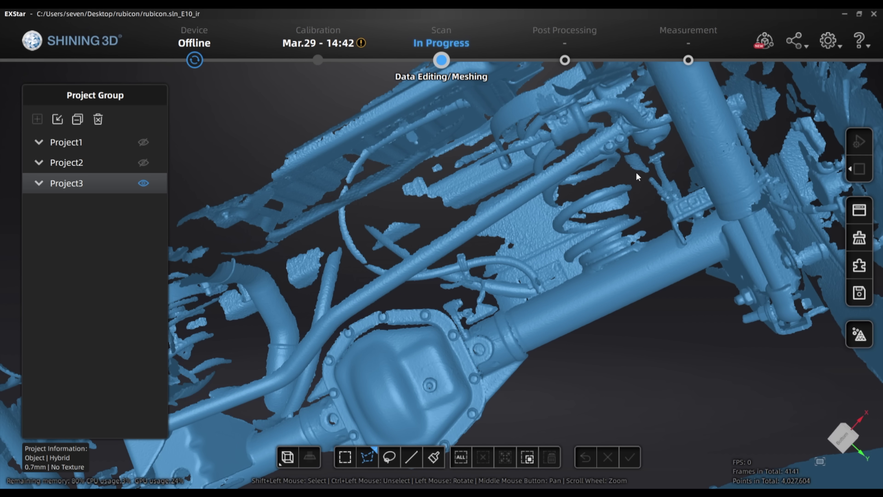
left_click_drag(439, 297, 435, 256)
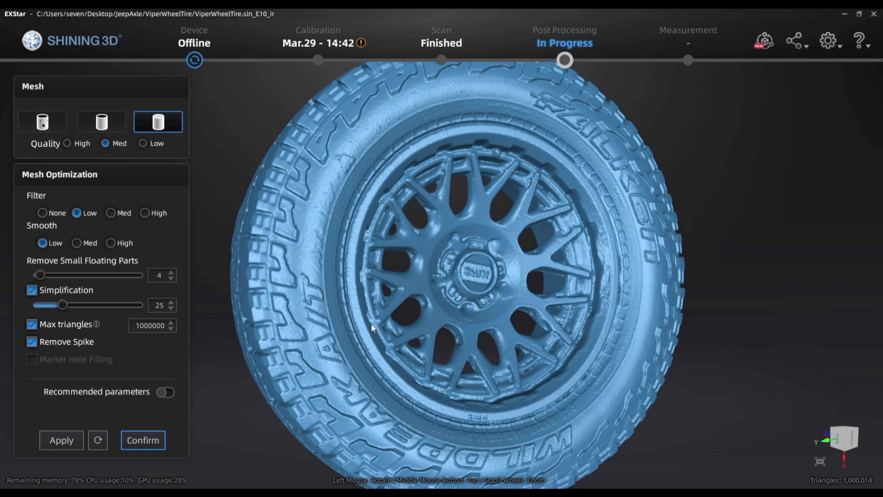
Turn the wheel and tire mesh to face forward and zoom in on the hub.
left_click_drag(372, 323, 247, 327)
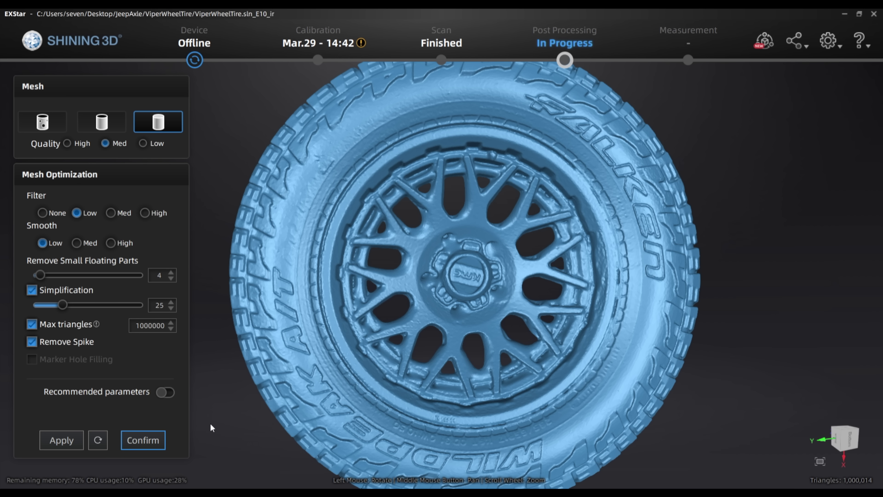
scroll(493, 304, "up", 5)
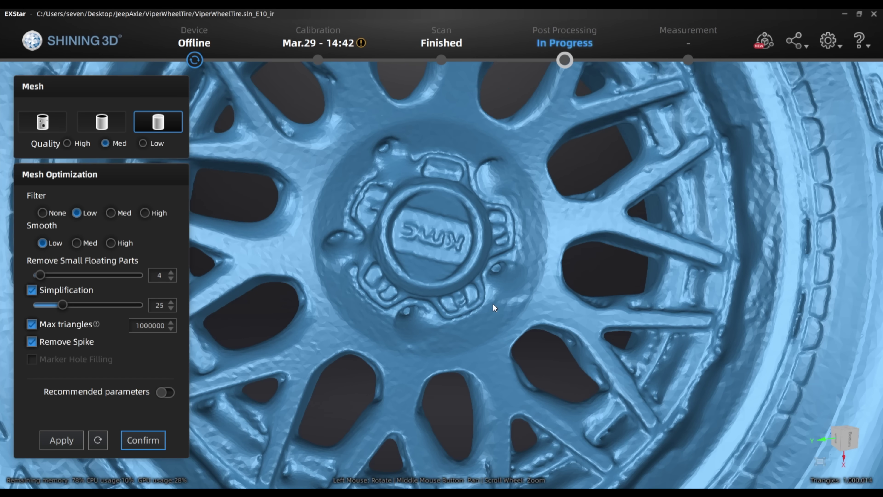
scroll(457, 287, "up", 2)
mouse_move(457, 287)
left_mouse_down()
mouse_move(458, 276)
mouse_move(460, 296)
left_mouse_up()
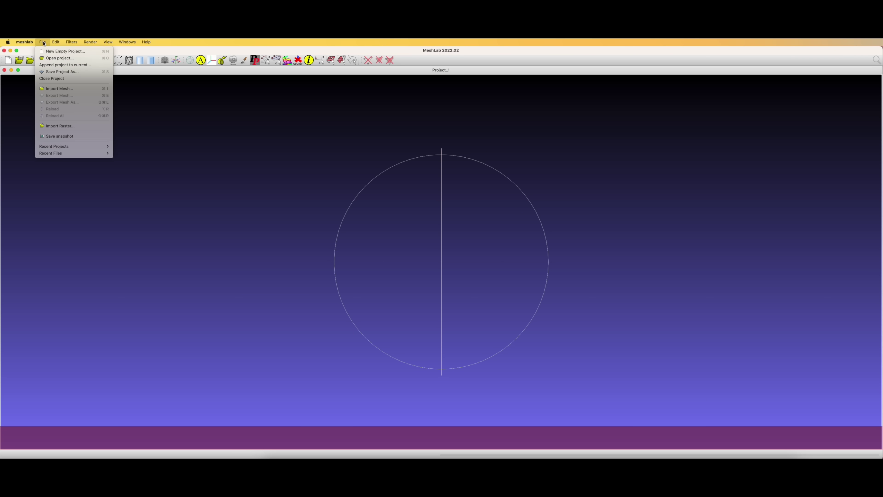
Import Jeep Axle.stl into MeshLab and open the Remeshing, Simplification and Reconstruction filters.
left_click(58, 89)
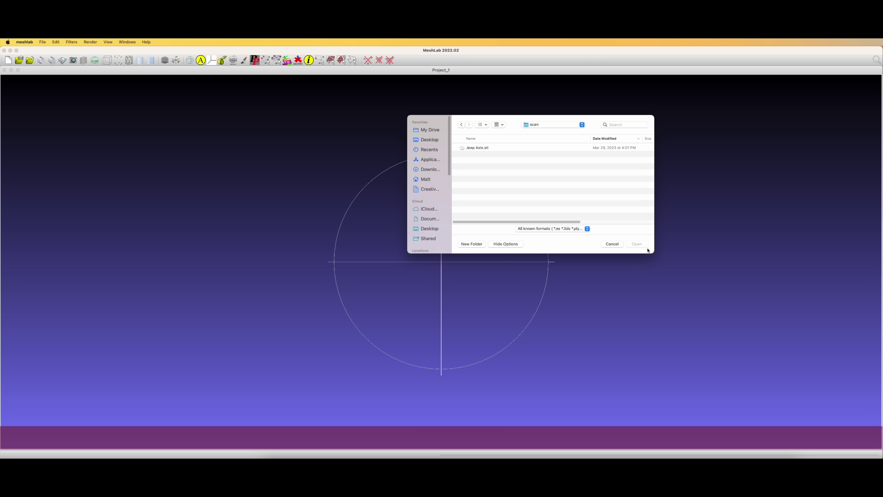
left_click(472, 149)
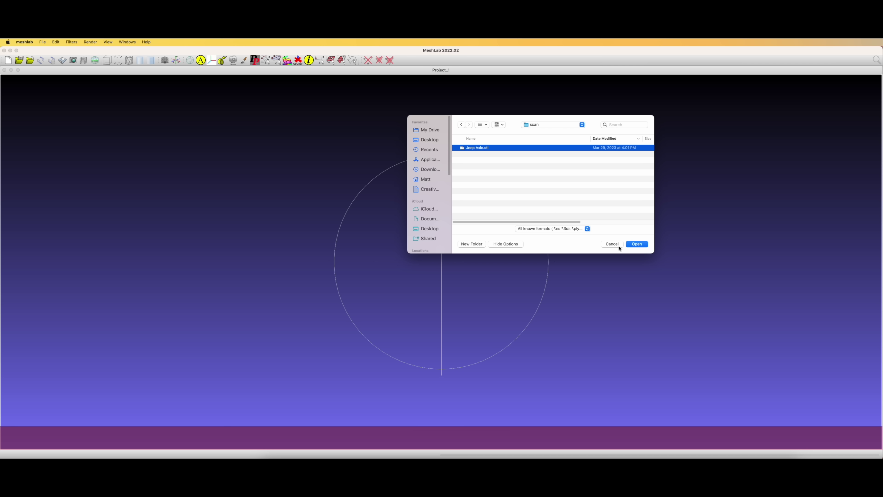
left_click(635, 245)
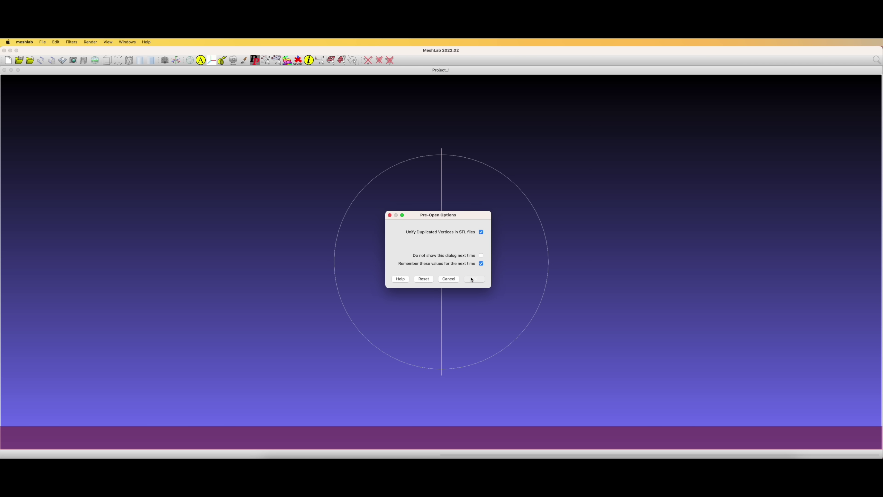
left_click(474, 278)
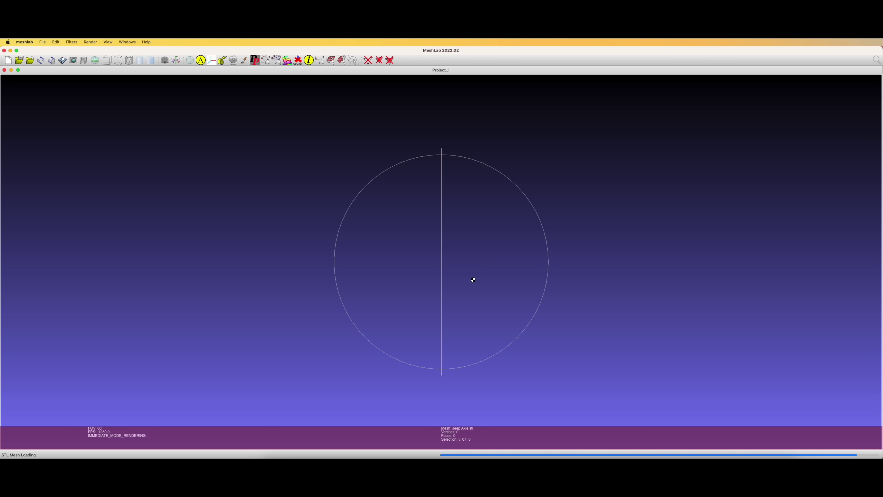
left_click(71, 41)
mouse_move(146, 89)
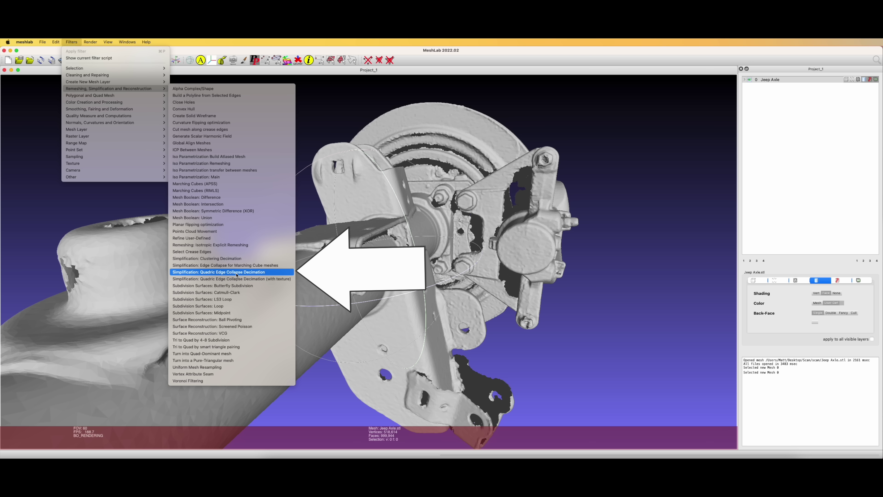
Run Quadric Edge Collapse Decimation on the Jeep Axle mesh with a 300000-face target.
left_click(257, 273)
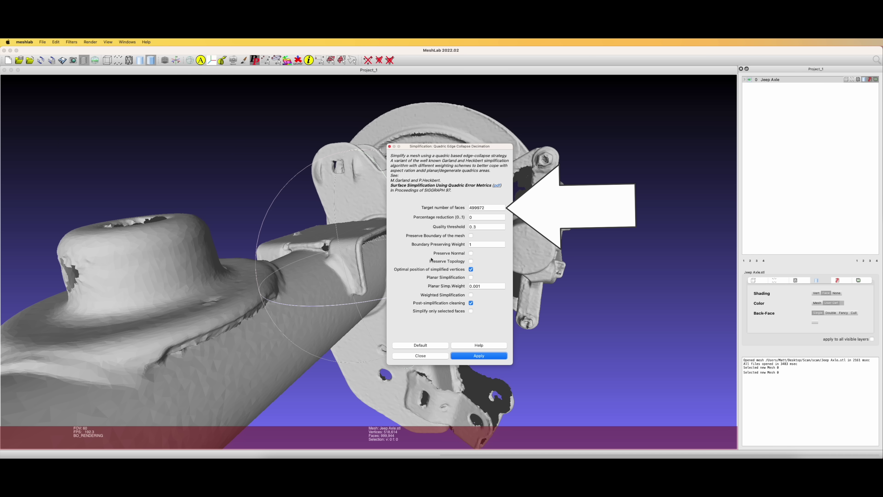
double_click(491, 206)
type("3")
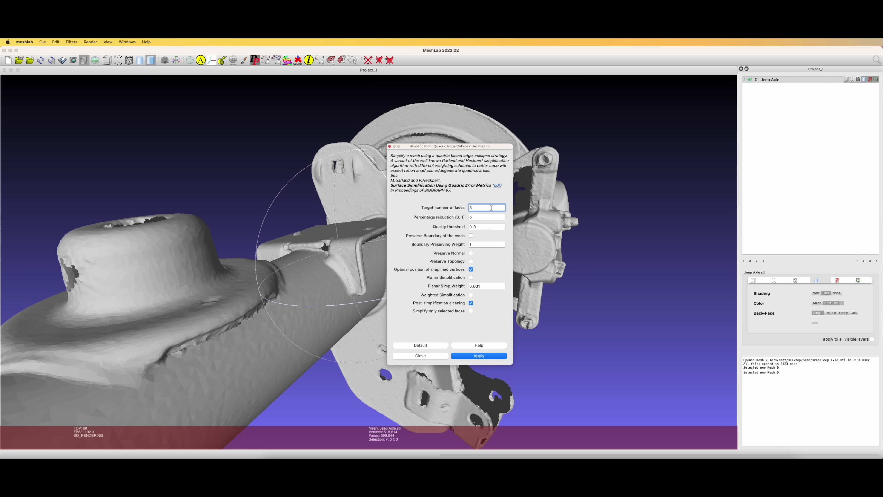
type("00000")
left_click_drag(448, 146, 649, 124)
left_click(672, 335)
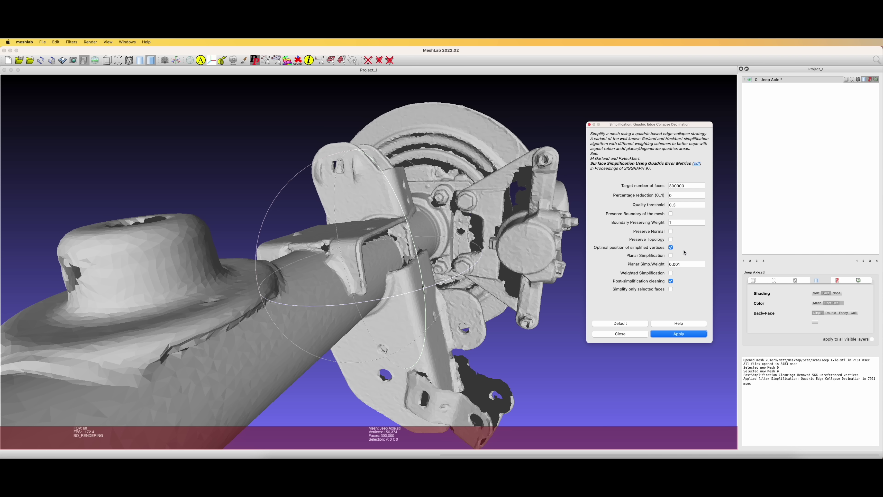
Decimate the mesh again to 10000 faces and close the filter.
double_click(692, 185)
type("10000")
left_click(670, 334)
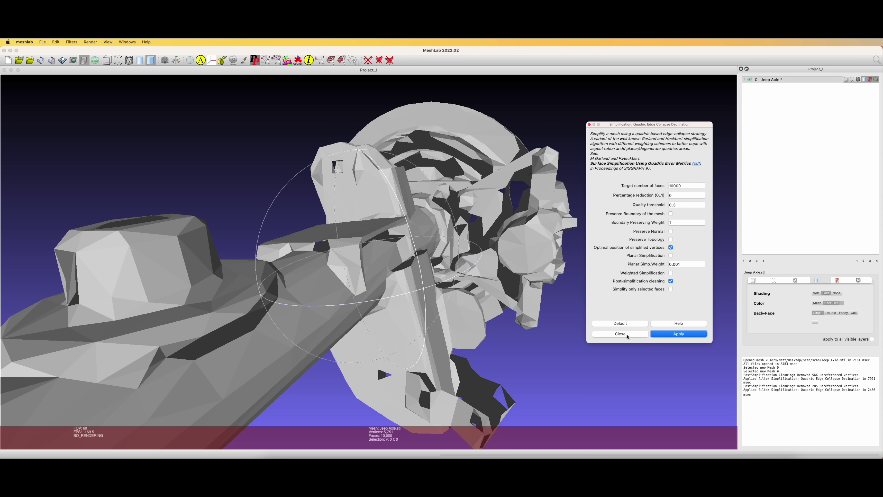
left_click(620, 334)
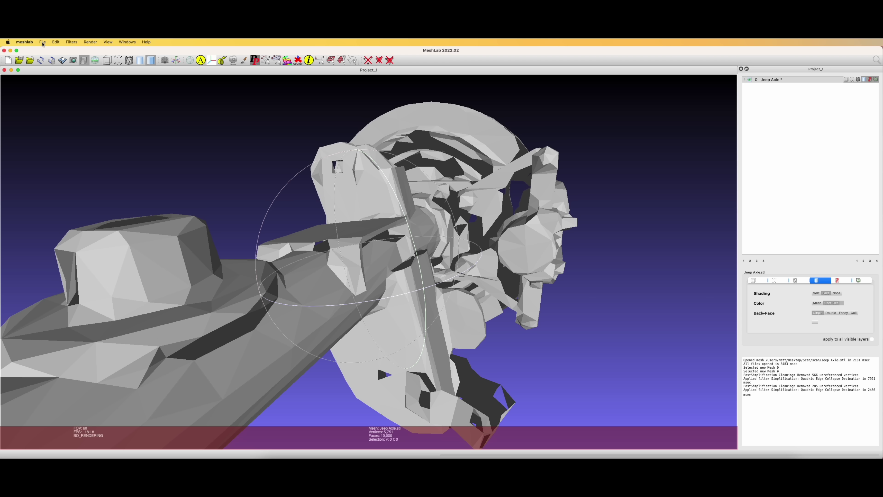
left_click(71, 42)
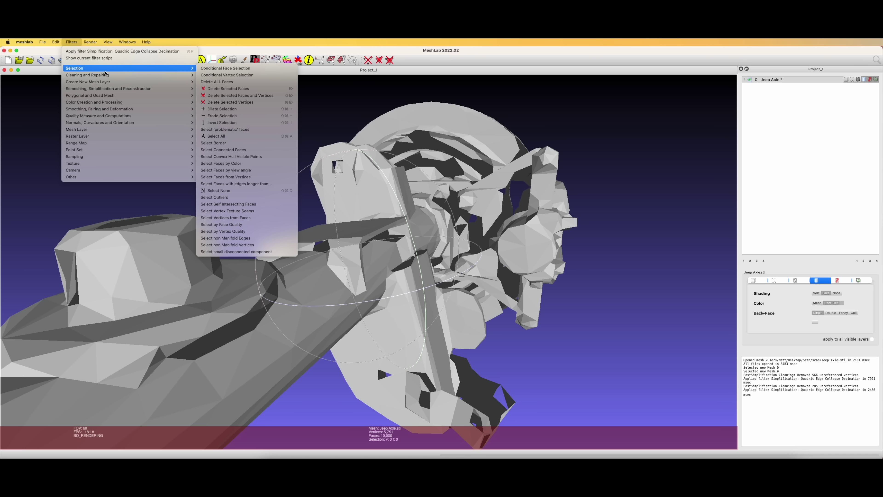
mouse_move(105, 76)
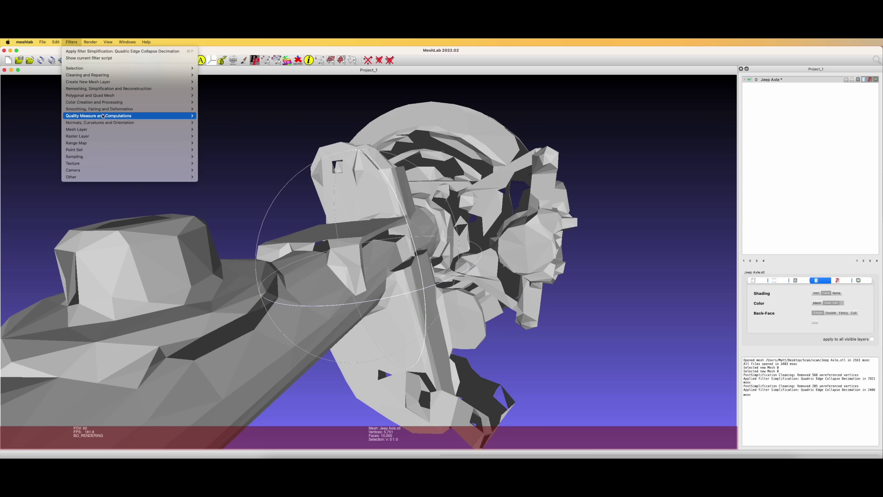
mouse_move(103, 123)
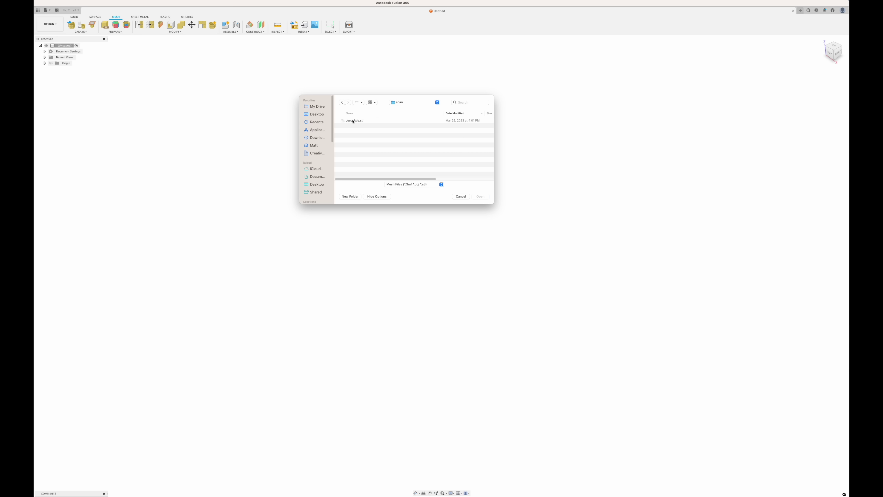
Import Jeep Axle.stl, measure the axle length between two points, and apply Scale Mesh to it.
left_click(353, 121)
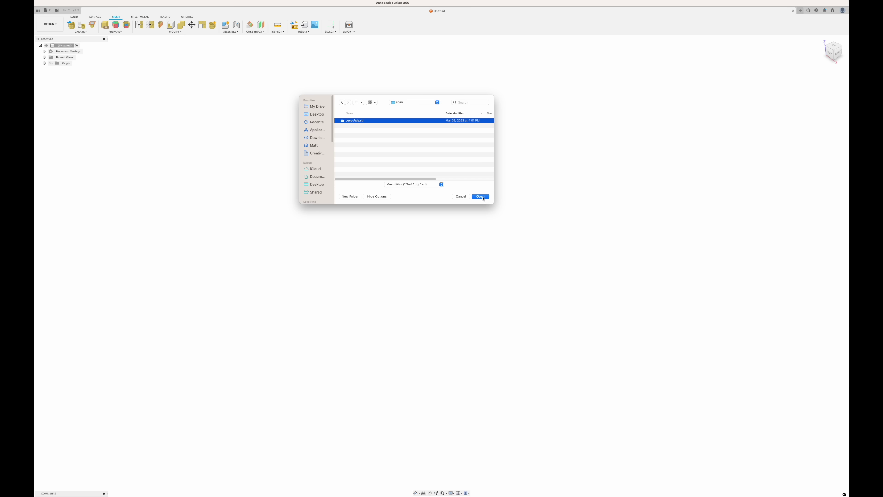
left_click(483, 199)
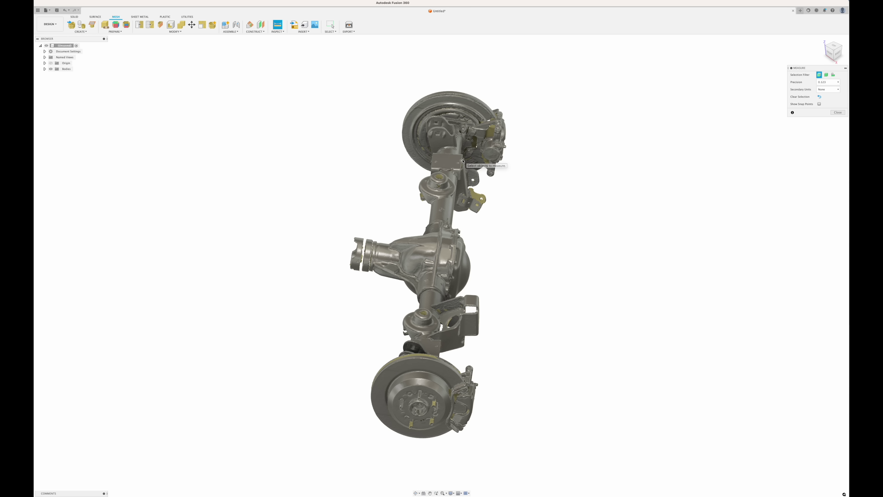
left_click(433, 162)
left_click(434, 162)
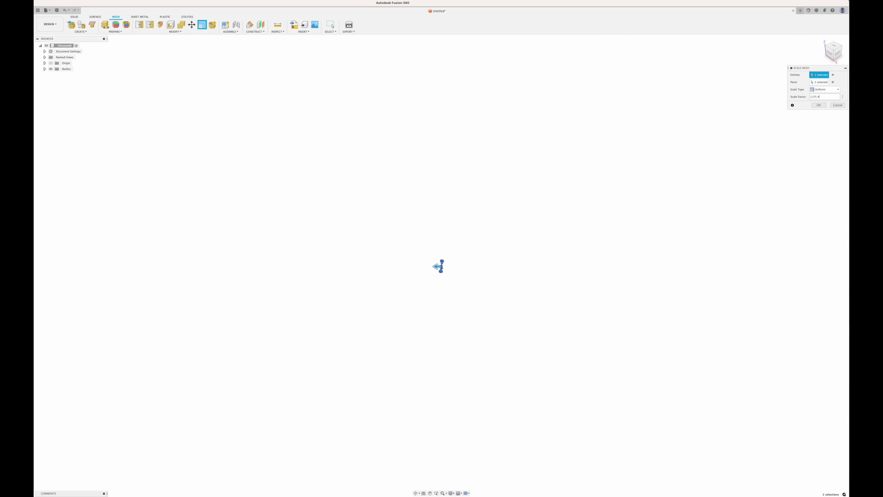
left_click(818, 105)
left_click(819, 105)
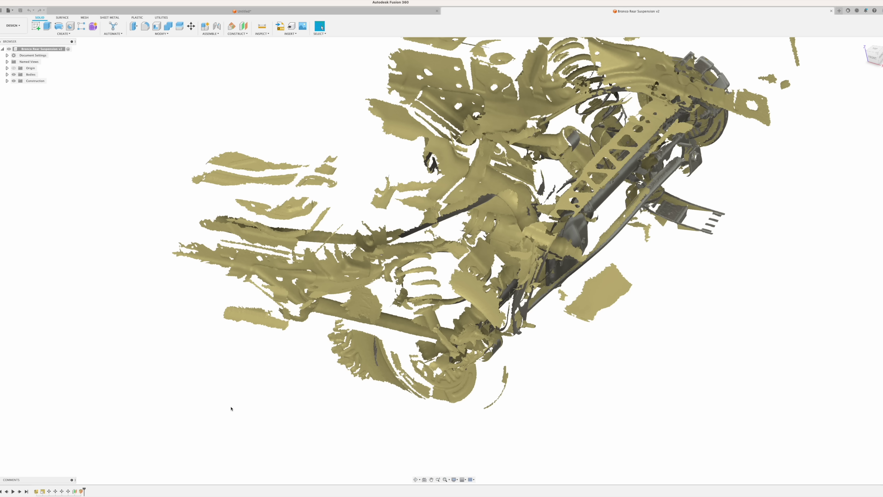
Edit Base Mesh Feature1, select two stray scan patches and delete them.
right_click(35, 491)
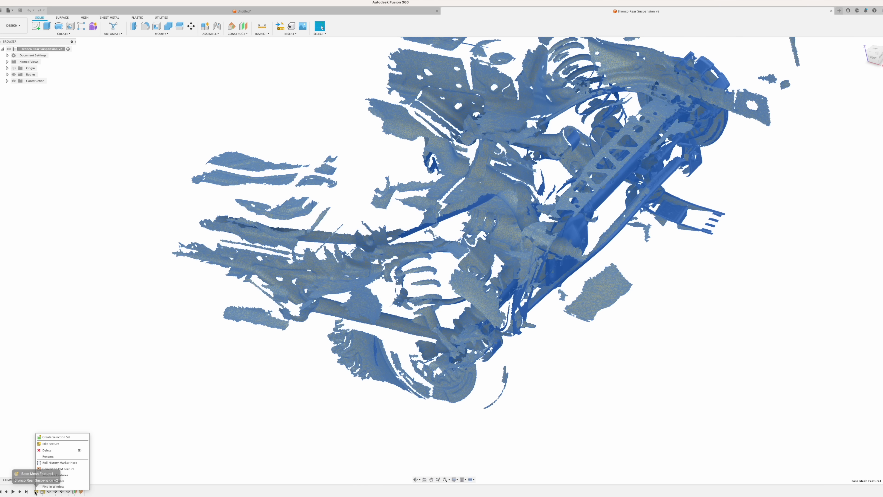
left_click(53, 444)
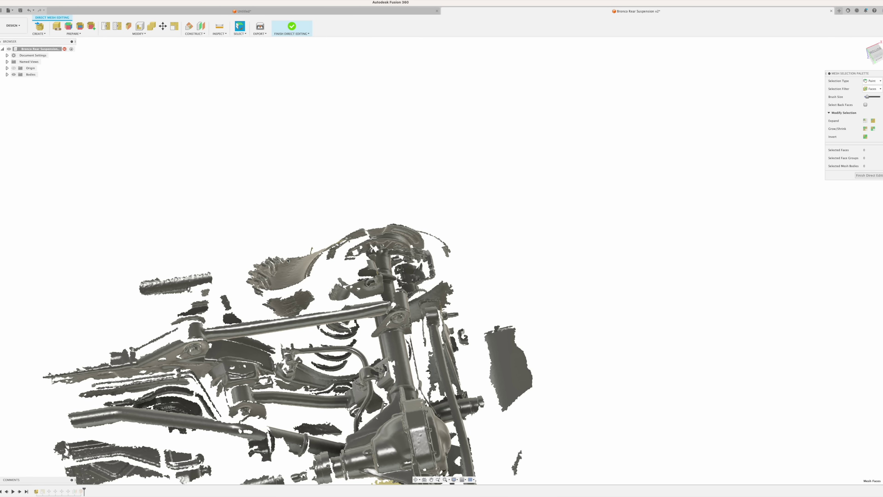
left_click(283, 282)
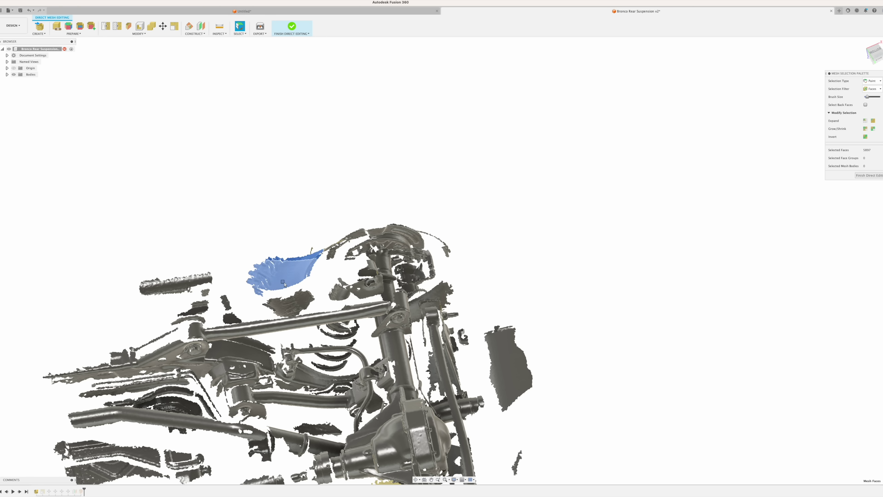
left_click(286, 301)
scroll(352, 249, "up", 3)
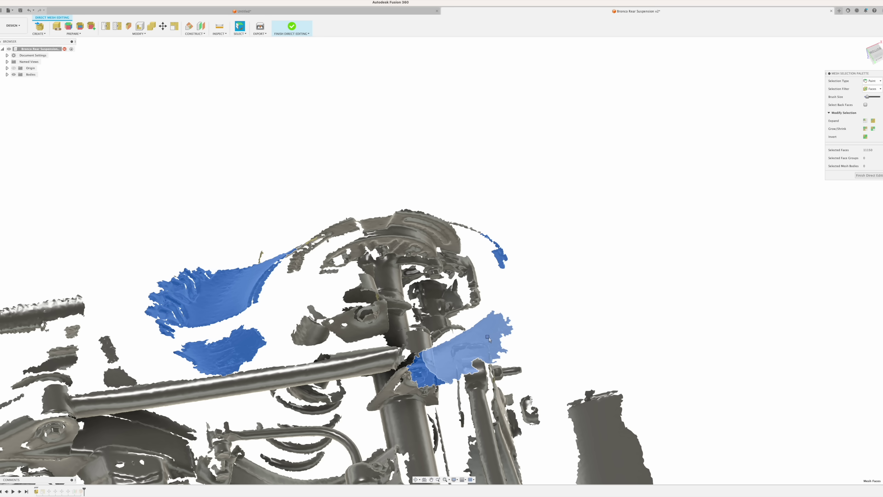
right_click(490, 337)
left_click(471, 326)
middle_click_drag(456, 276, 339, 324, "shift")
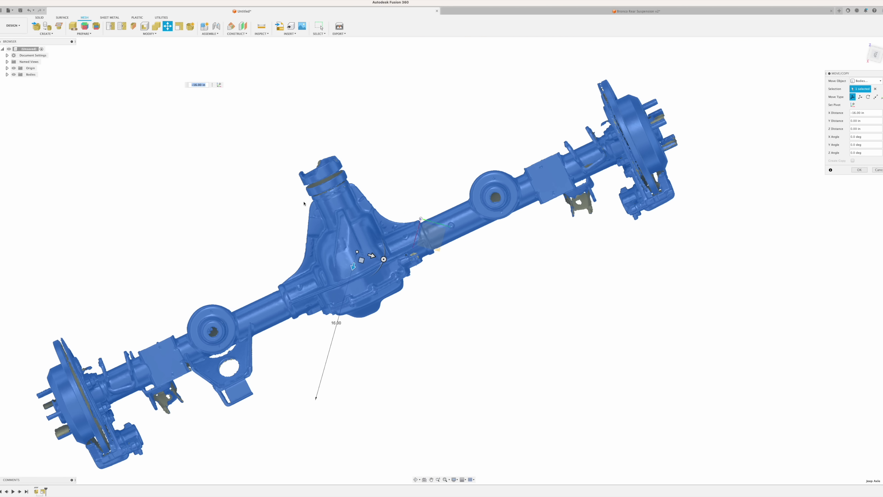
Move the axle to -4.50 in along X and sketch a line along it plus a horizontal line.
left_click_drag(371, 256, 434, 225)
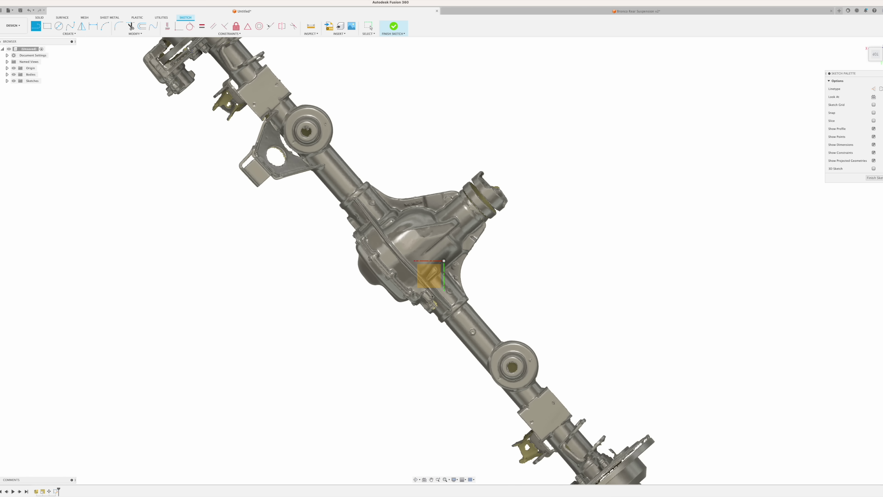
left_click(245, 50)
double_click(591, 444)
left_click(245, 48)
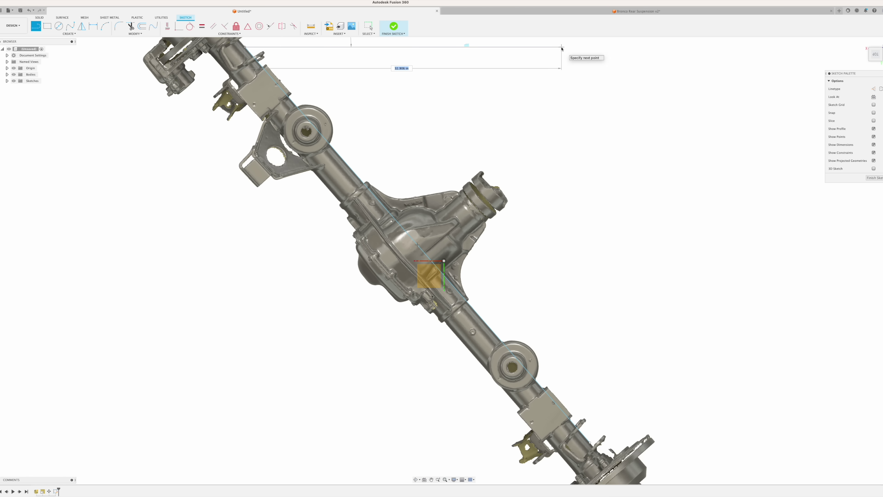
left_click(93, 26)
Dimension the angle between the axle line and the horizontal line.
left_click(383, 47)
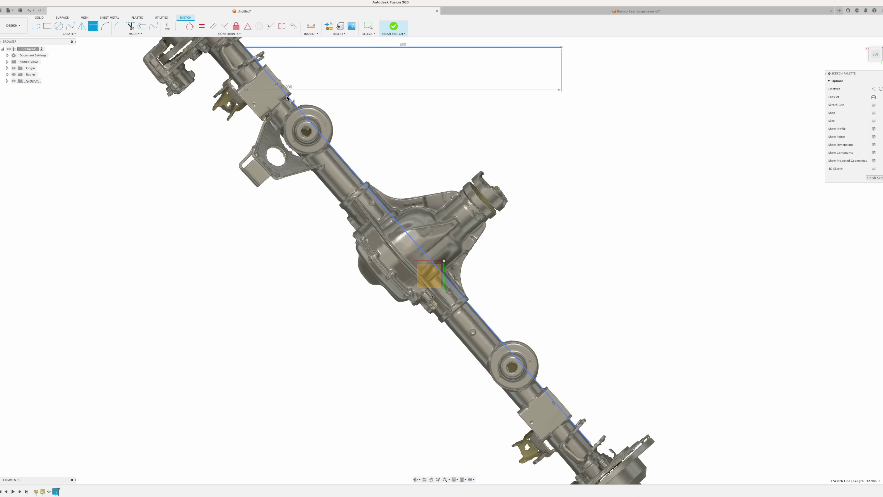
left_click(348, 165)
left_click(406, 107)
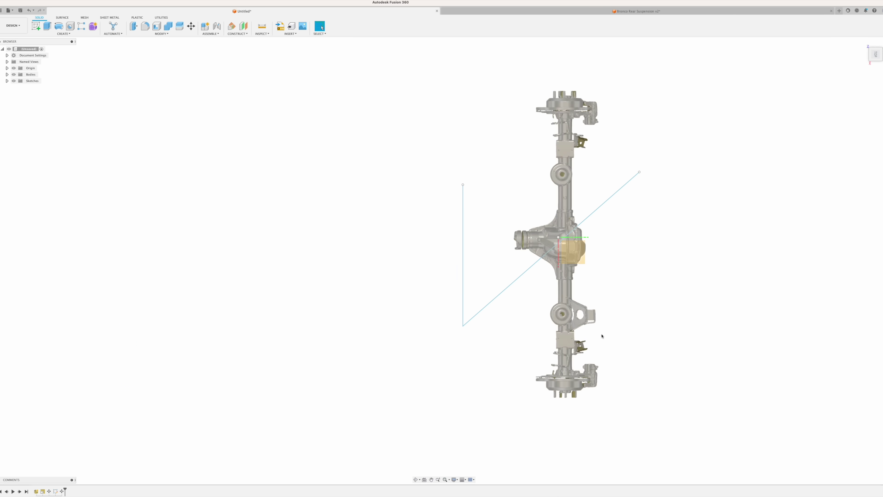
scroll(593, 253, "up", 2)
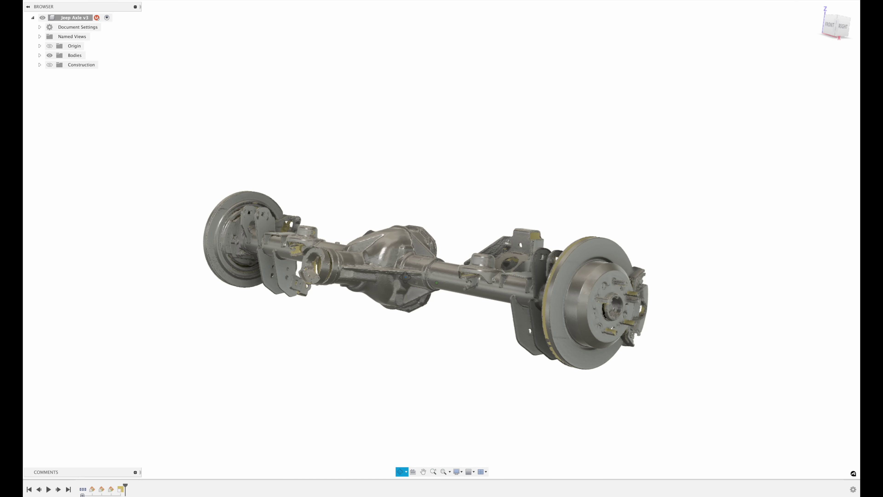
left_click_drag(407, 278, 425, 283)
key("Escape")
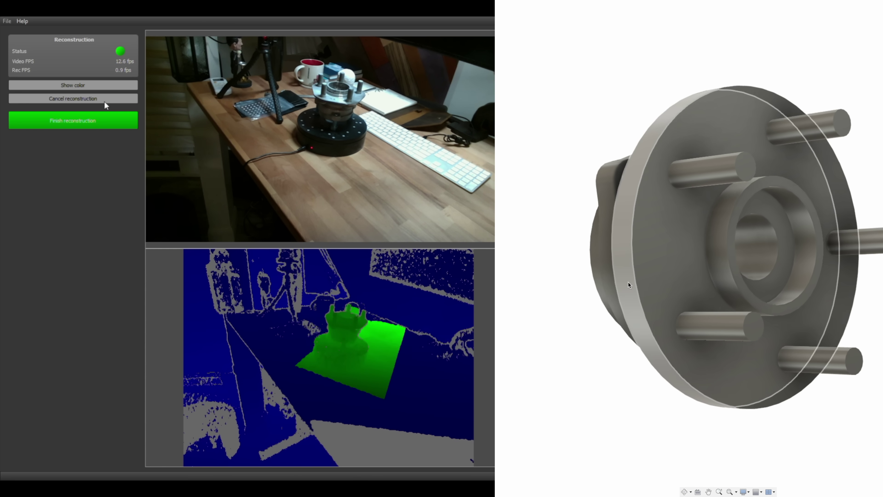
left_click(105, 102)
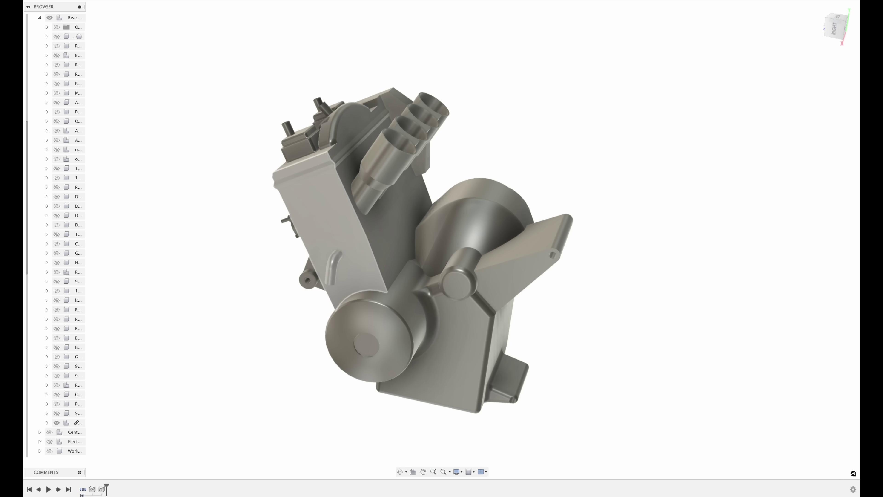
Orbit the scanned engine to view it from above.
middle_click_drag(383, 265, 435, 238, "shift")
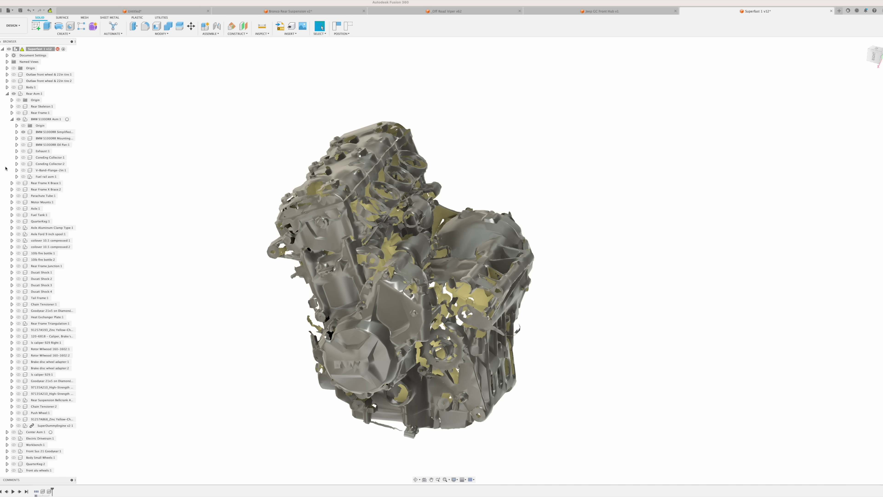
Show Exhaust:1 and Fuel rail asm:1, hide the engine body briefly to inspect them, then restore it.
left_click(23, 151)
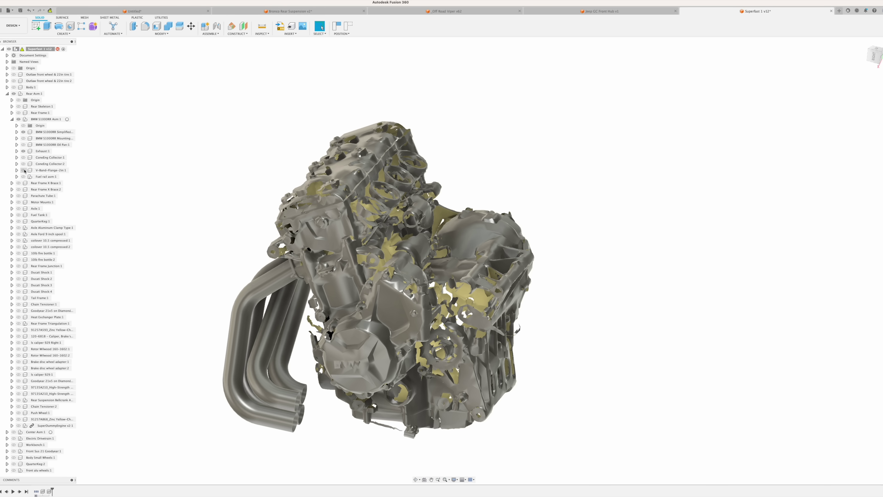
left_click(23, 177)
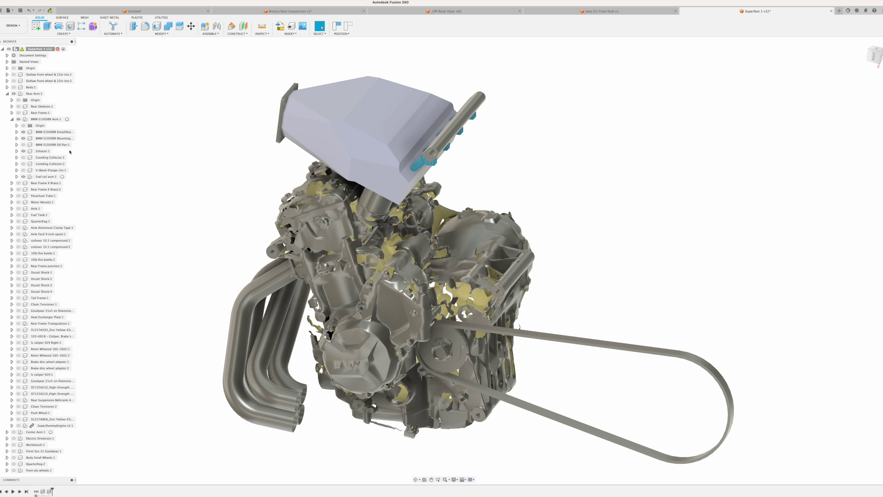
left_click(23, 132)
mouse_move(144, 182)
middle_mouse_down("shift")
mouse_move(142, 170)
mouse_move(144, 178)
middle_mouse_up("shift")
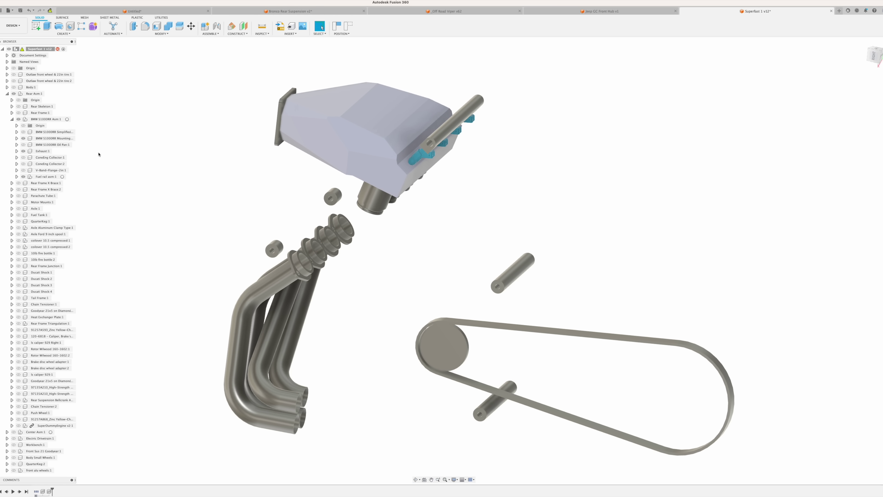
left_click(24, 132)
mouse_move(170, 188)
middle_mouse_down("shift")
mouse_move(189, 167)
mouse_move(166, 187)
middle_mouse_up("shift")
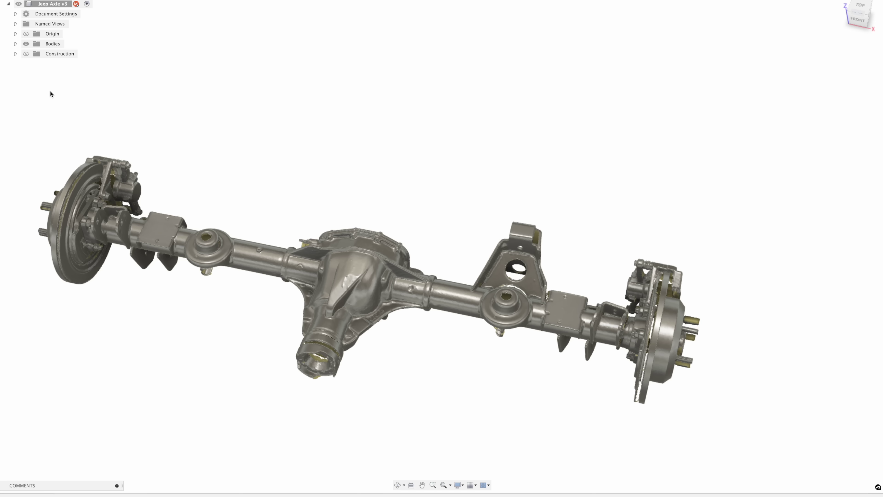
Sketch a line and diameter circle on a flat differential face and extrude it 2.20 in.
left_click(382, 268)
scroll(682, 190, "up", 10)
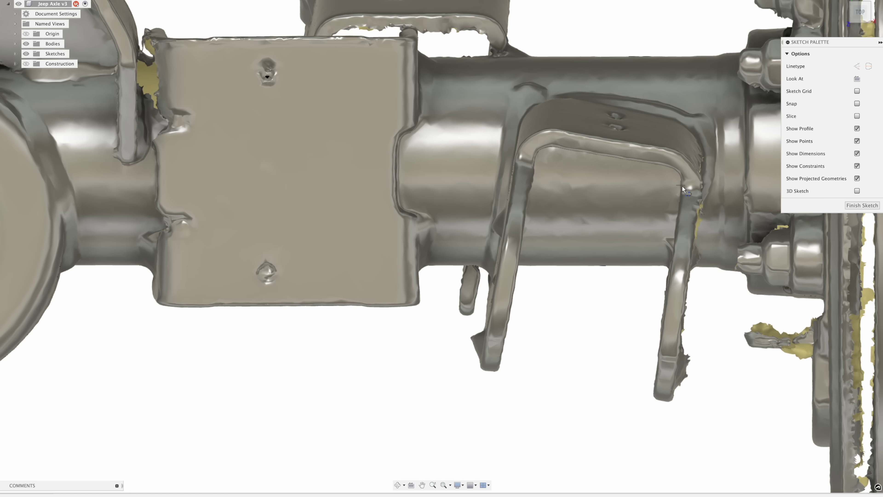
left_click(497, 370)
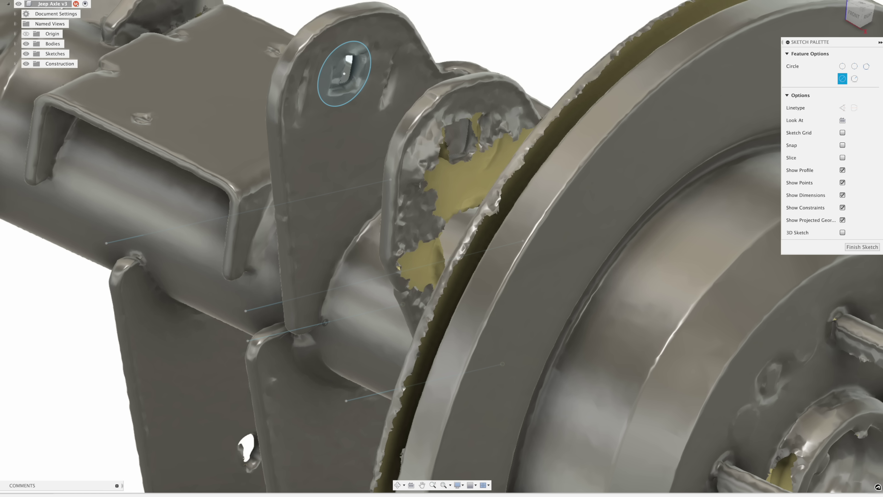
key("Return")
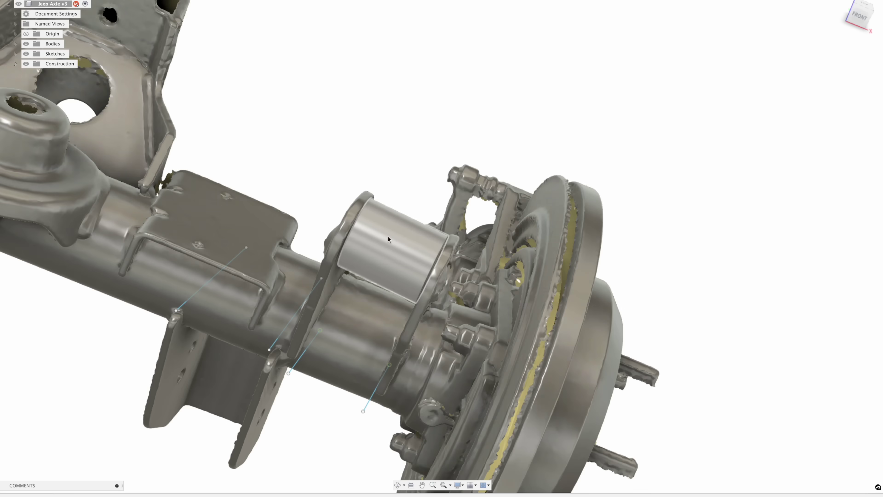
middle_click_drag(388, 236, 309, 327, "shift")
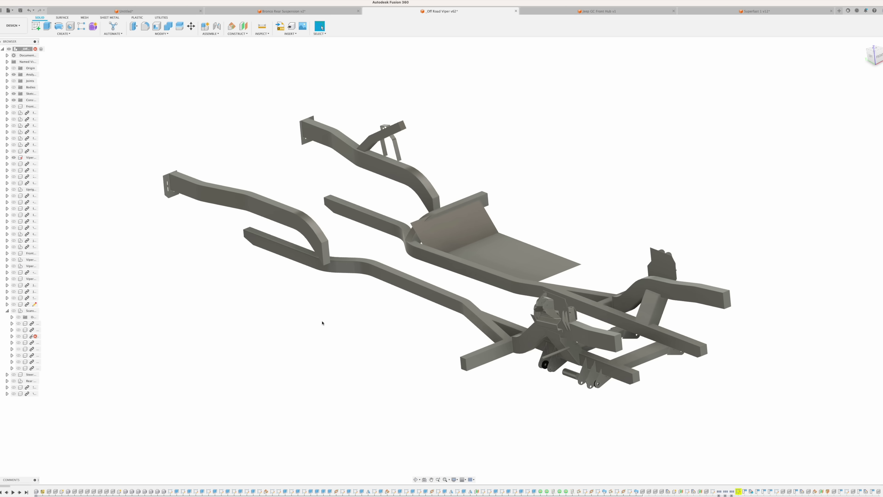
Orbit the Viper chassis, show its Scans with the V shortcut, and zoom around the front wheel hub.
middle_click_drag(321, 318, 321, 320, "shift")
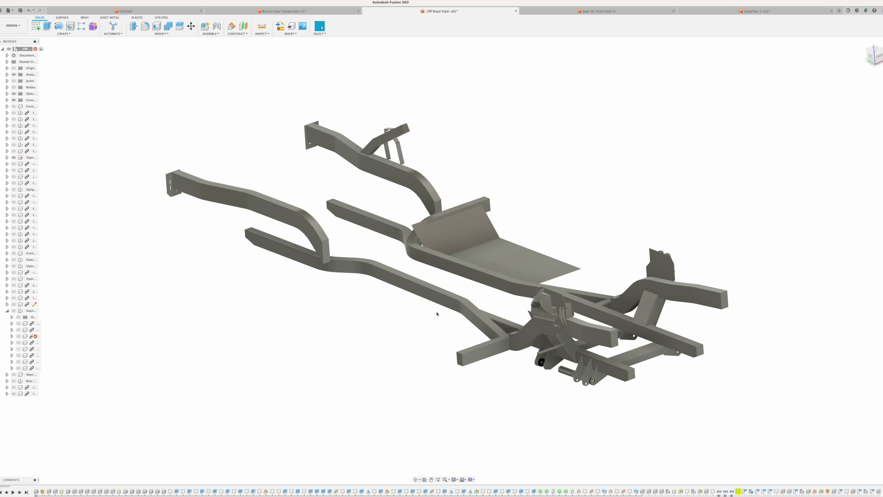
middle_click_drag(424, 309, 426, 309, "shift")
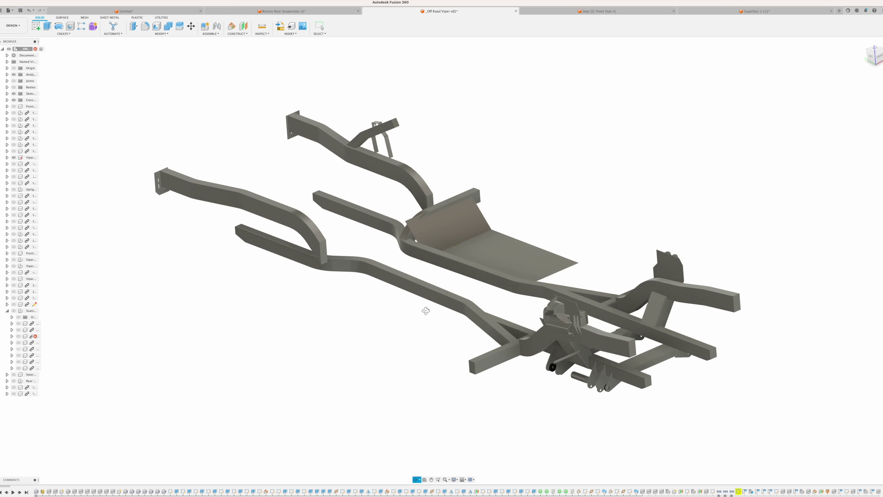
key("v")
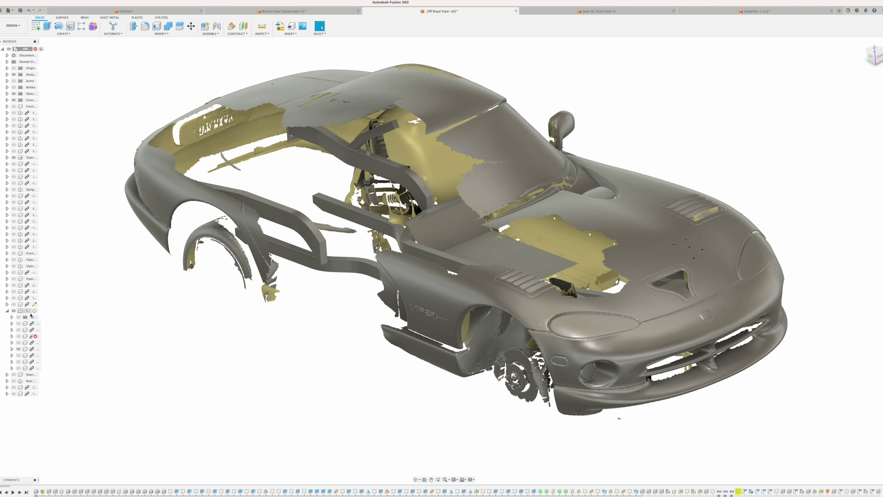
scroll(545, 374, "up", 5)
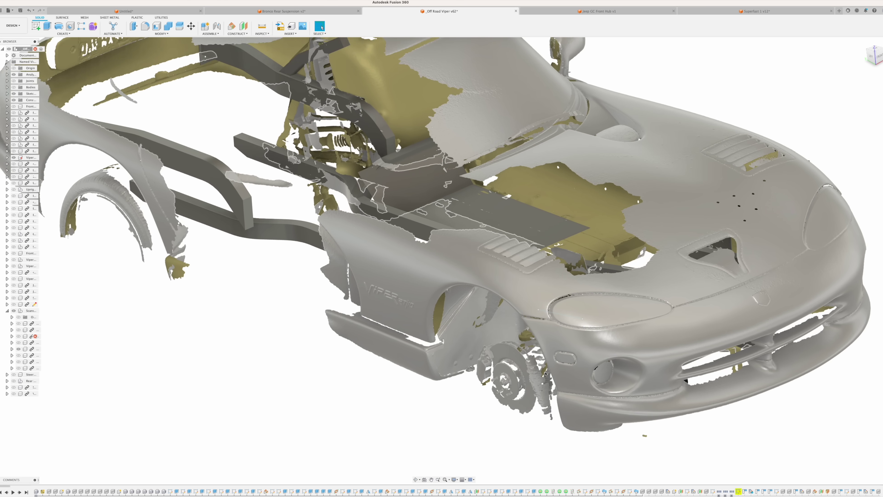
middle_click_drag(545, 374, 632, 413, "shift")
scroll(632, 413, "up", 10)
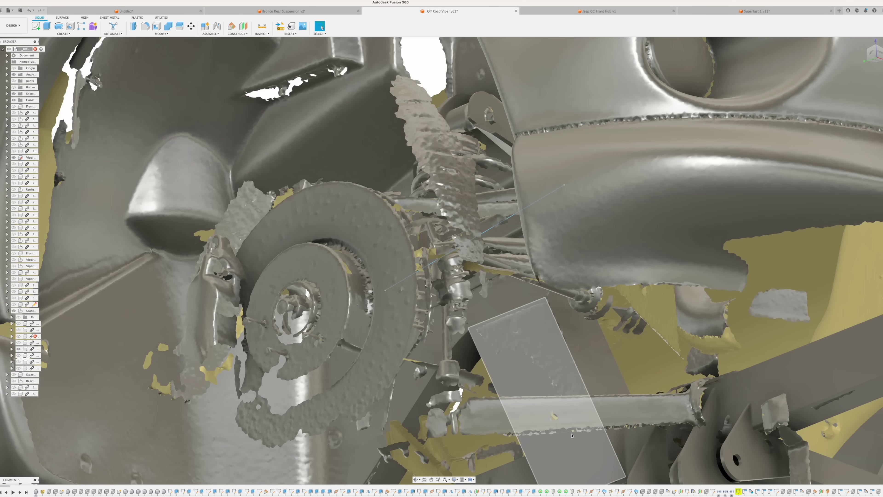
middle_click_drag(571, 435, 701, 380, "shift")
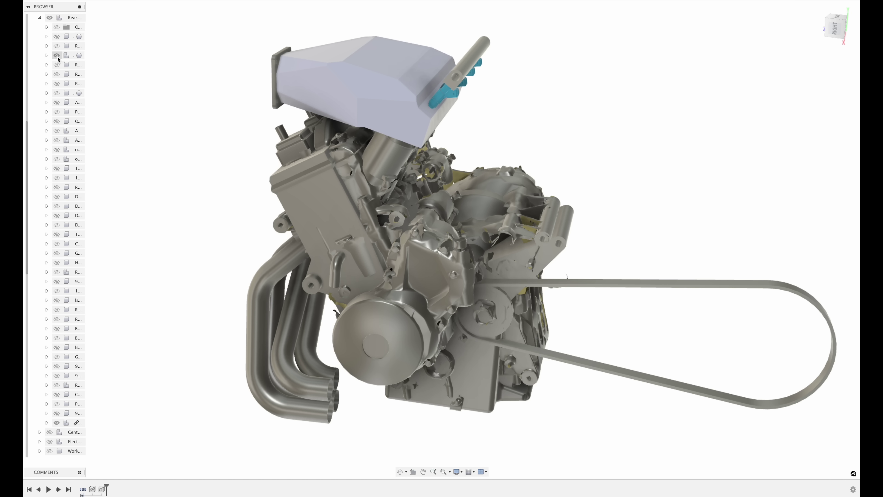
middle_click_drag(399, 184, 386, 214, "shift")
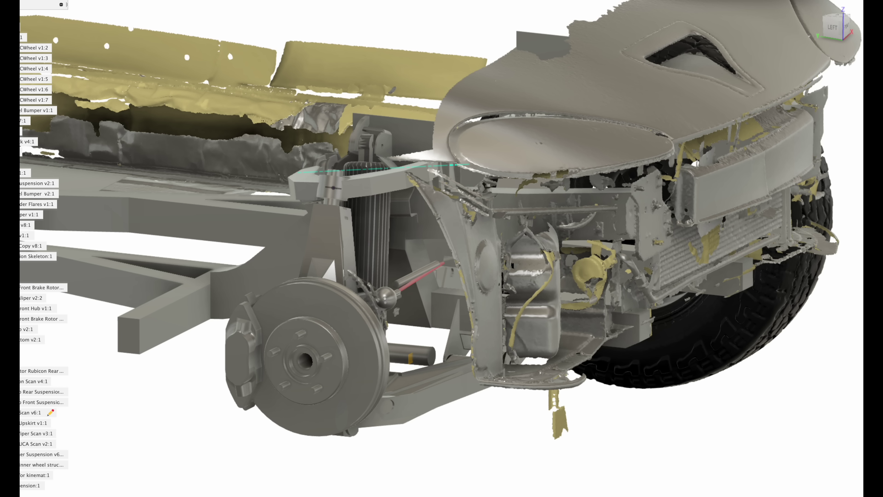
Select Scan v6:1 and orbit around the suspension upright and blue mounting plate.
left_click(31, 412)
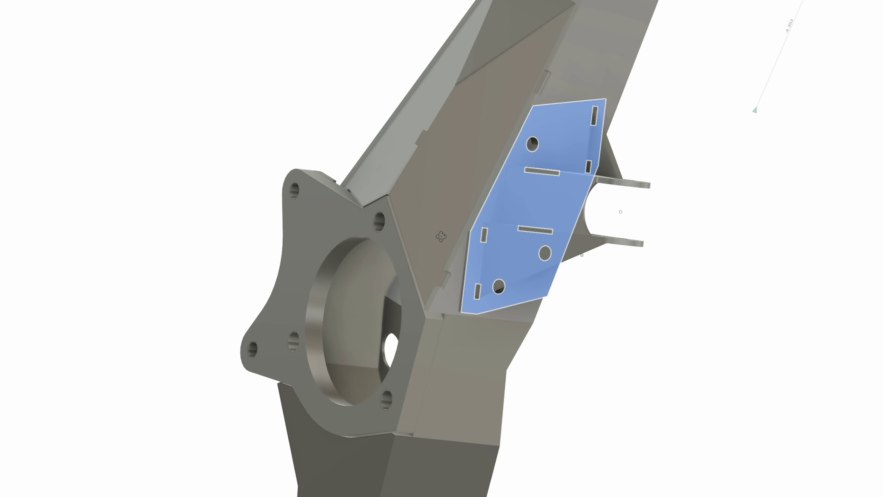
middle_click_drag(441, 236, 461, 238, "shift")
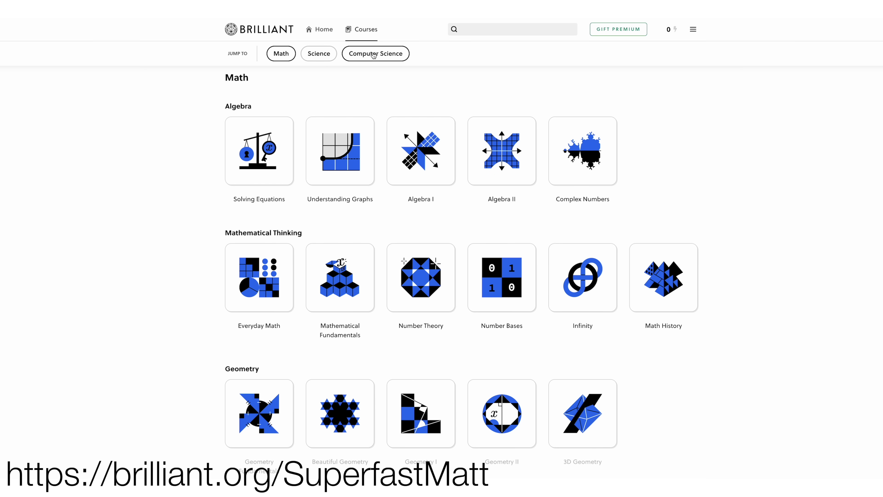
Jump to Computer Science, speed up the rover simulation, then check and reset the bridge puzzle.
left_click(373, 55)
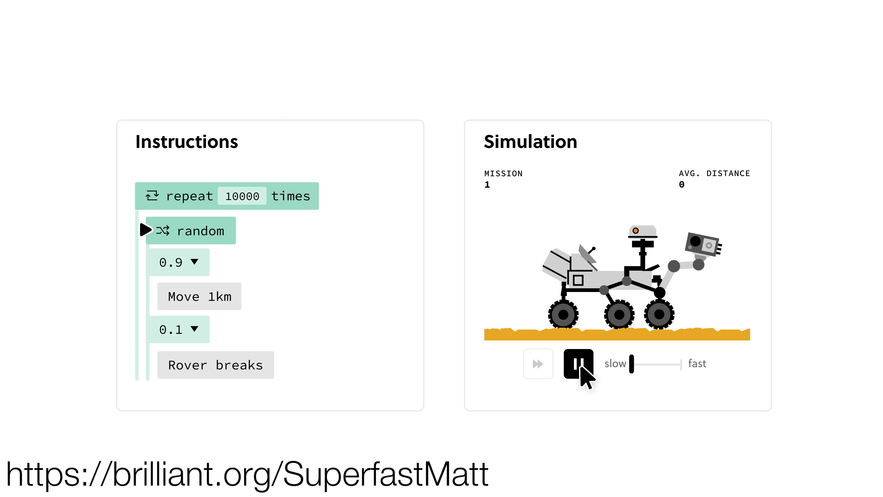
left_click_drag(634, 366, 682, 365)
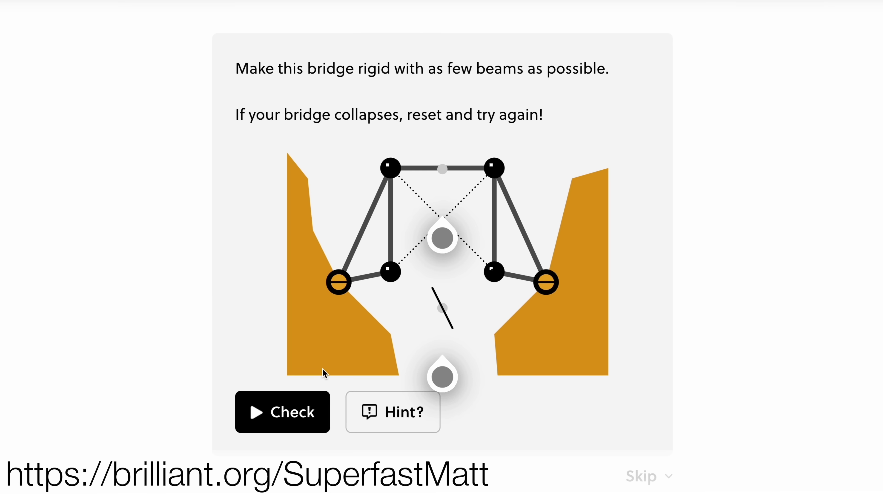
left_click(304, 408)
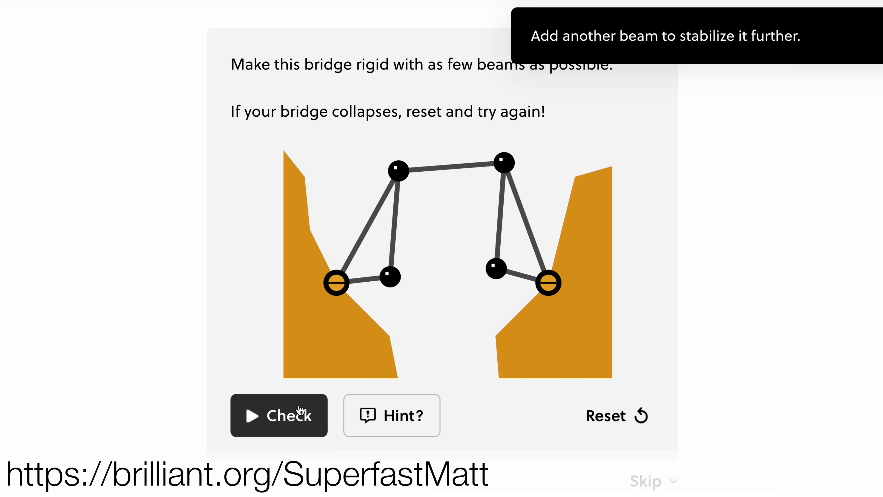
left_click(638, 423)
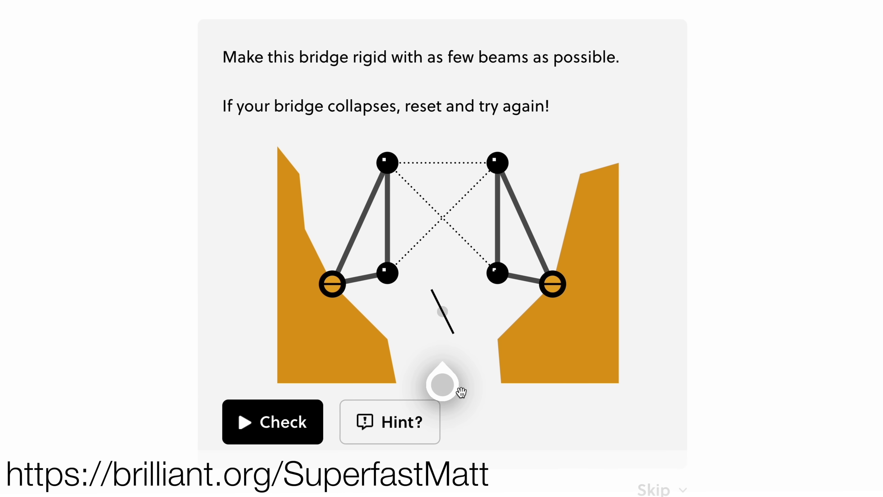